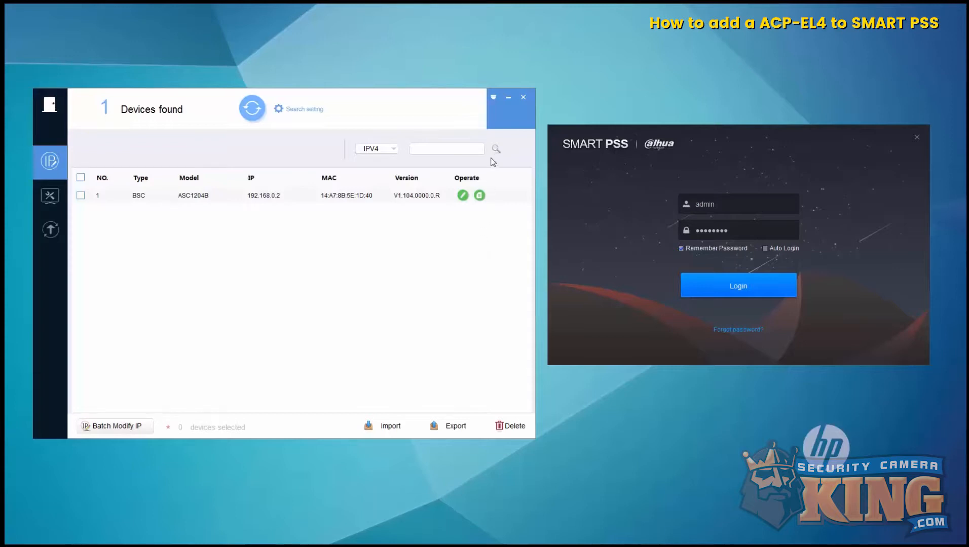
- Check ACSConfig's About version information, then log in to SMART PSS
{"action": "left_click", "coordinate": [494, 98]}
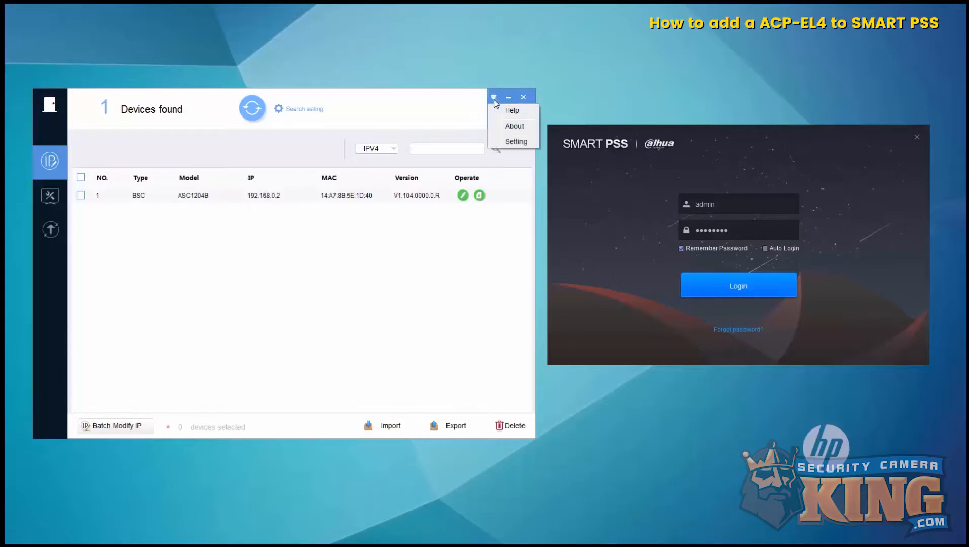
{"action": "left_click", "coordinate": [508, 130]}
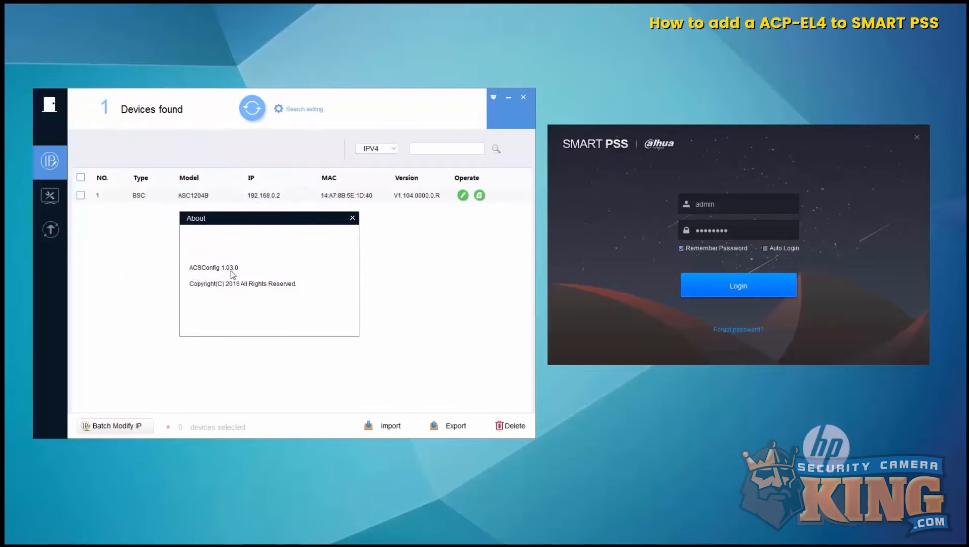
{"action": "left_click", "coordinate": [352, 218]}
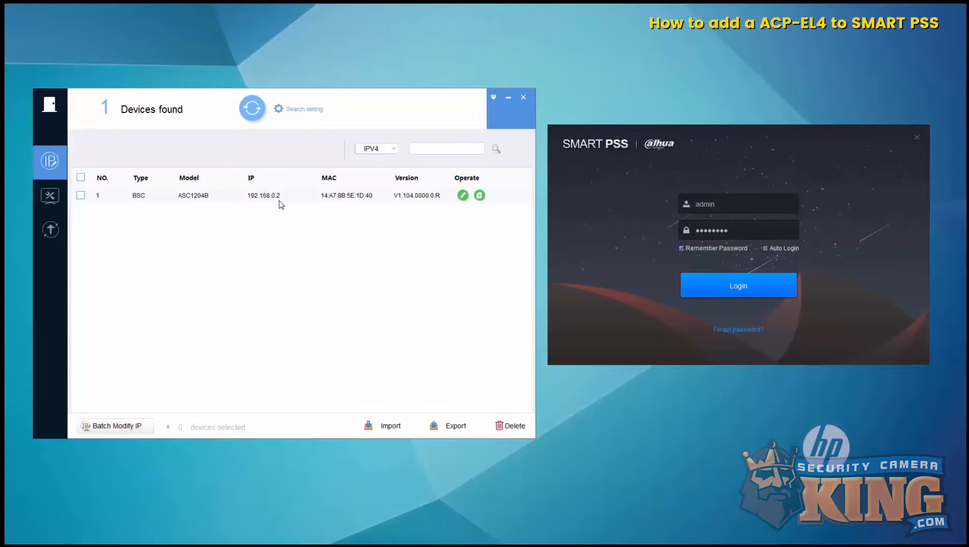
{"action": "left_click", "coordinate": [721, 286]}
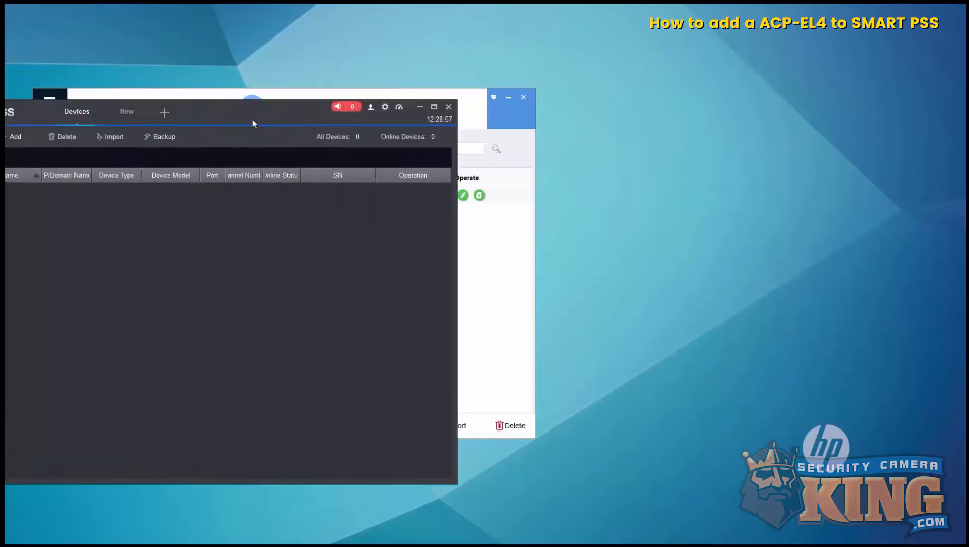
- Maximize SMART PSS, review its version 2.01.0 details, and open a new home tab
{"action": "left_click_drag", "start_coordinate": [430, 127], "coordinate": [444, 128]}
{"action": "double_click", "coordinate": [445, 131]}
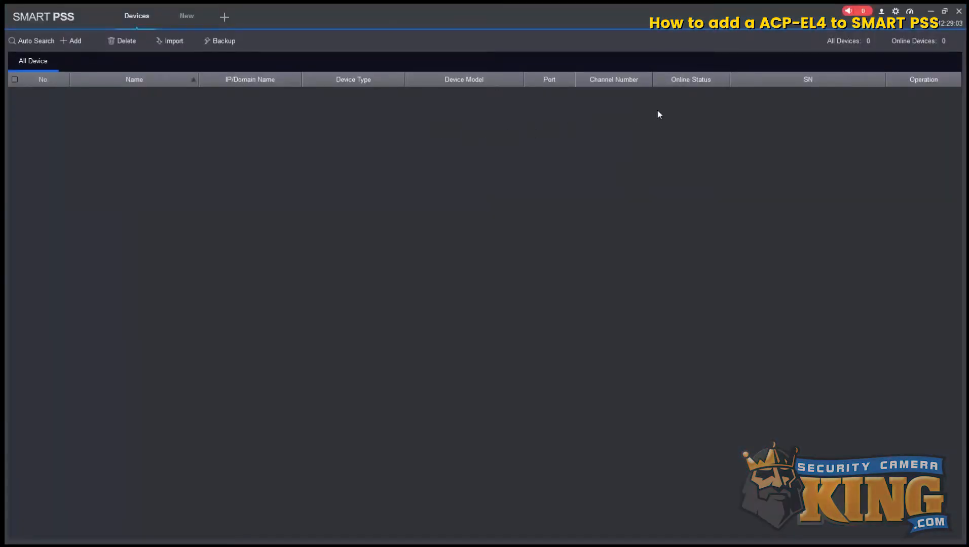
{"action": "left_click", "coordinate": [883, 11]}
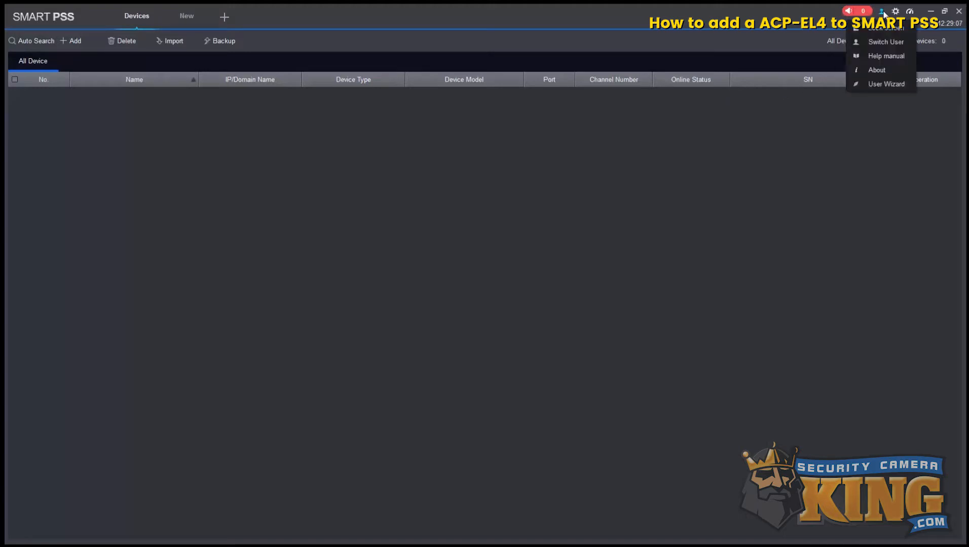
{"action": "left_click", "coordinate": [877, 71]}
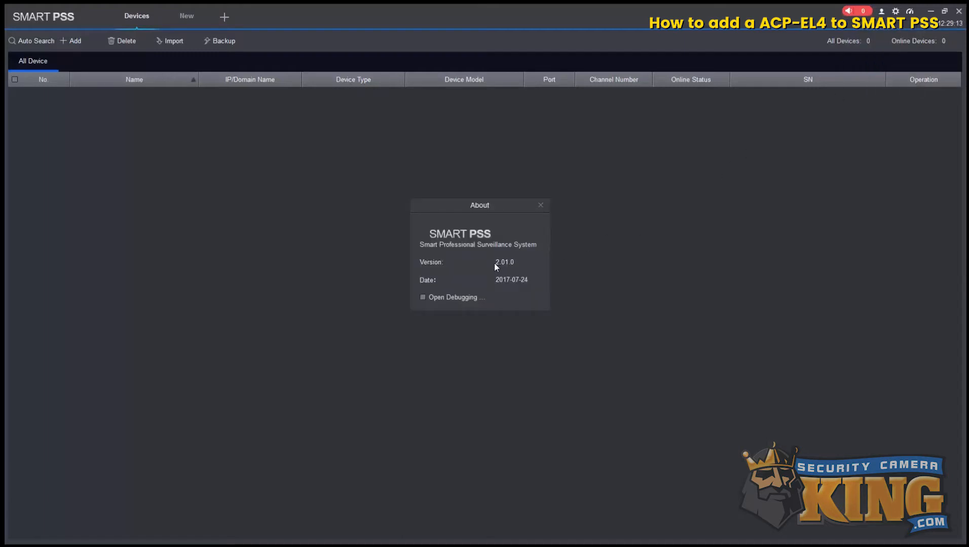
{"action": "left_click", "coordinate": [541, 206]}
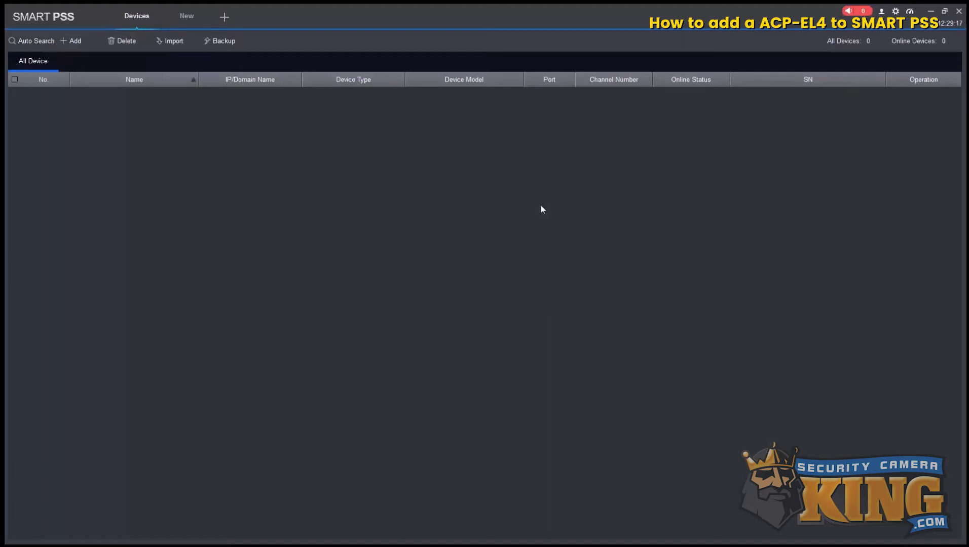
{"action": "left_click", "coordinate": [224, 19]}
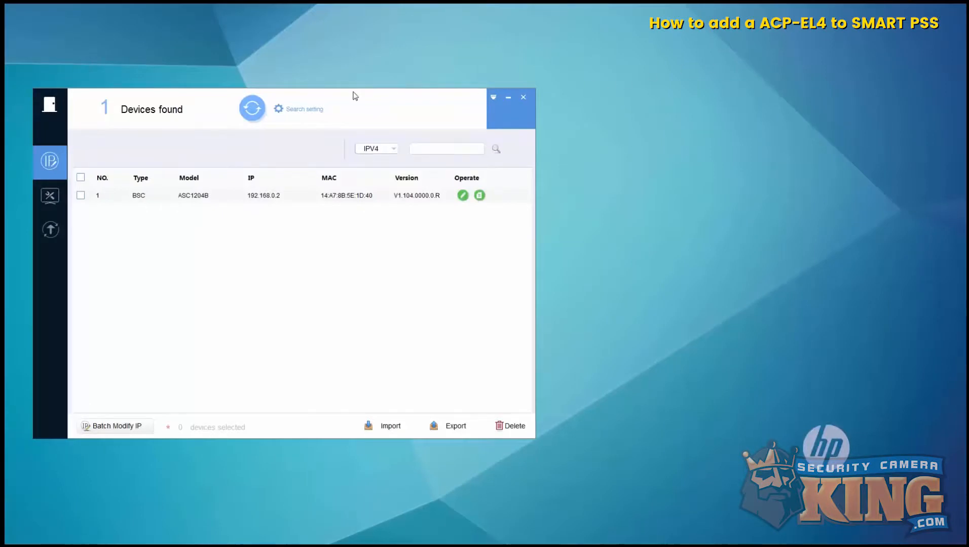
- Replace the admin password in ACSConfig's Search setting and search again for the ASC1204B
{"action": "left_click_drag", "start_coordinate": [301, 95], "coordinate": [454, 99]}
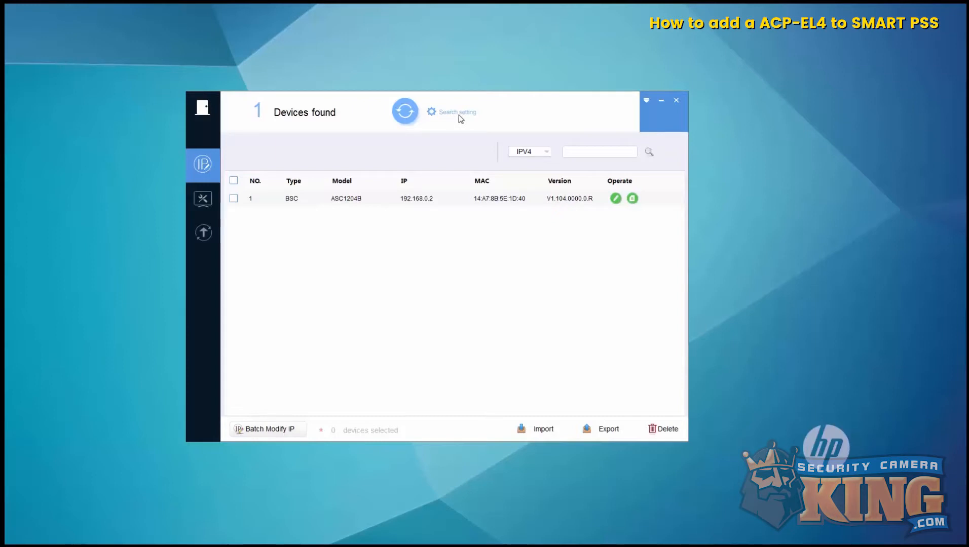
{"action": "left_click_drag", "start_coordinate": [4, 84], "coordinate": [492, 193]}
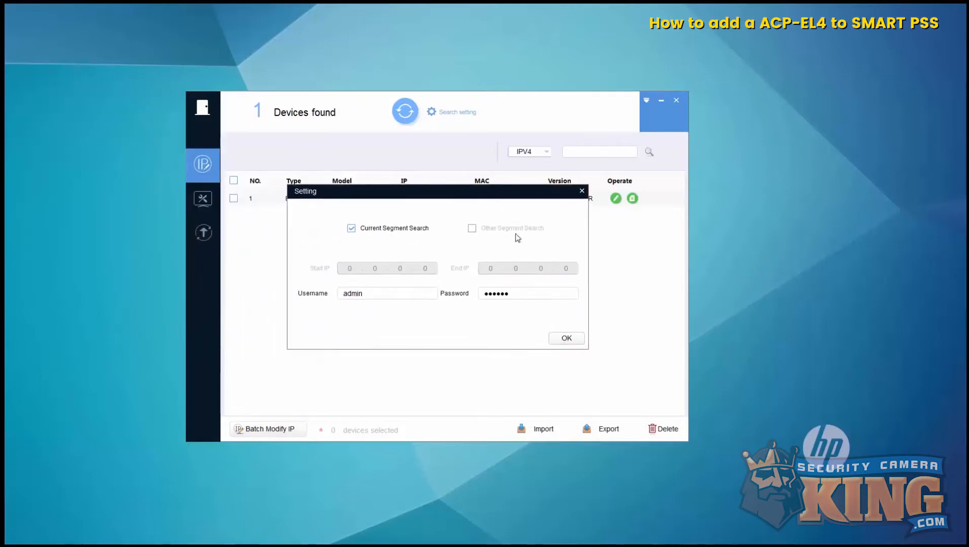
{"action": "left_click_drag", "start_coordinate": [525, 293], "coordinate": [455, 294]}
{"action": "left_click", "coordinate": [563, 338]}
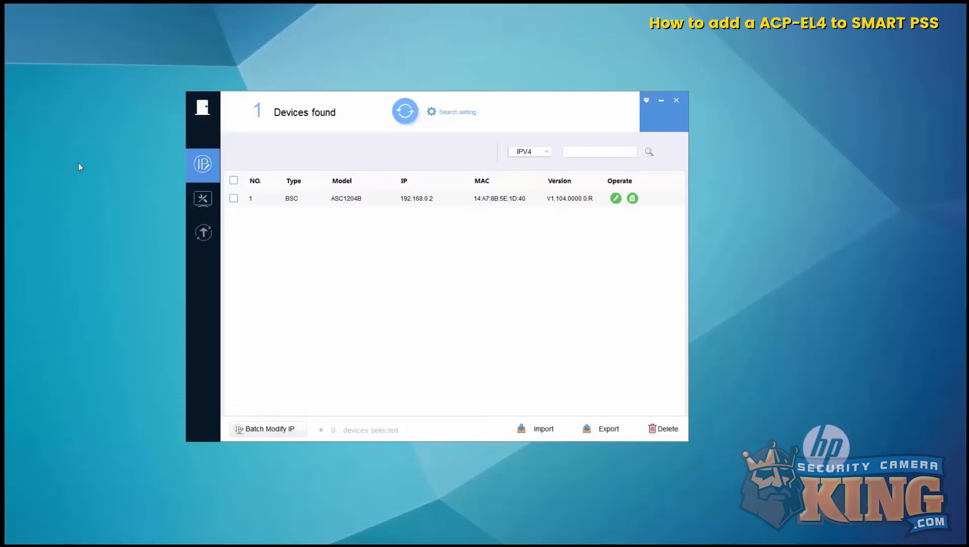
- Select the ASC1204B controller, open Modify IP Address, and bring Command Prompt alongside
{"action": "left_click", "coordinate": [233, 199]}
{"action": "left_click", "coordinate": [616, 199]}
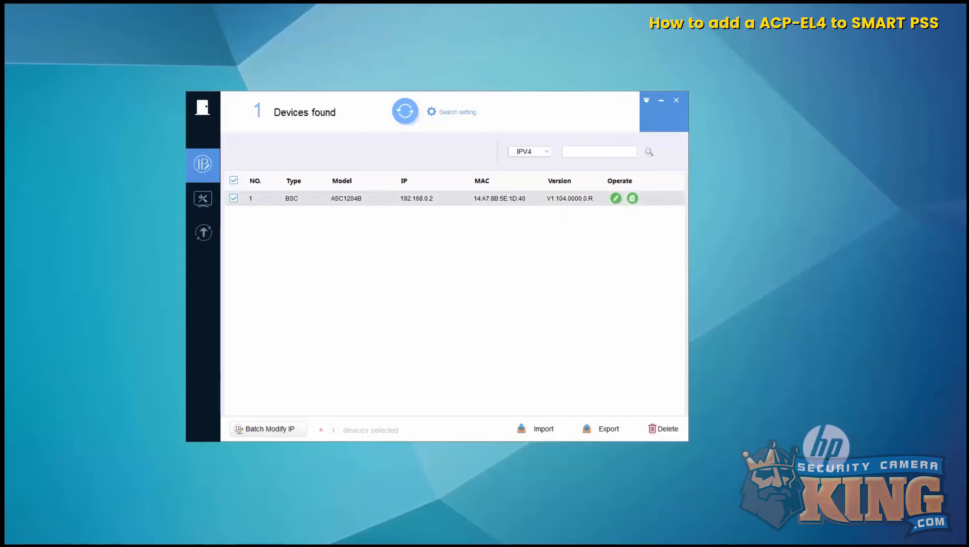
{"action": "left_click_drag", "start_coordinate": [471, 176], "coordinate": [437, 184]}
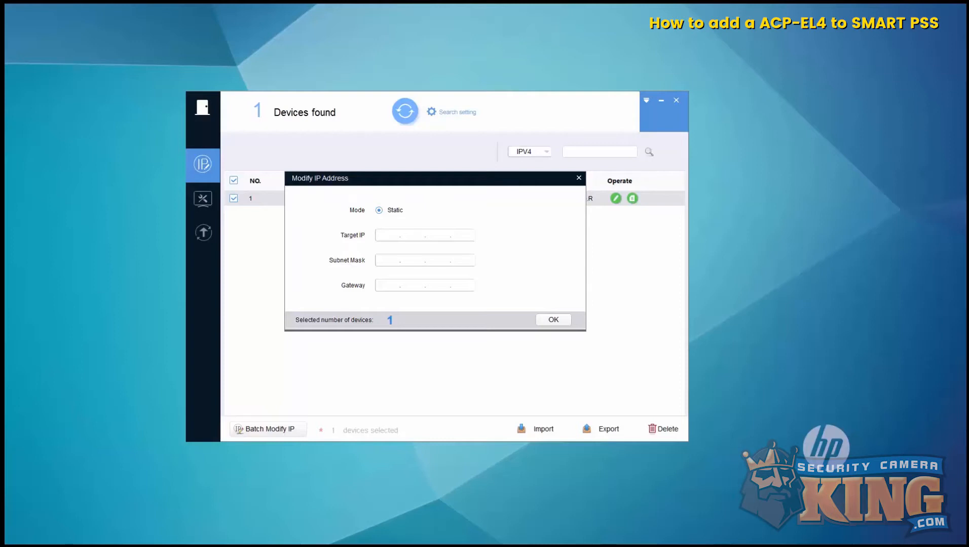
{"action": "left_click_drag", "start_coordinate": [5, 124], "coordinate": [167, 25]}
- Run 'ping 192.168.1.171 -t' to confirm the address is unreachable and free
{"action": "type", "text": "p"}
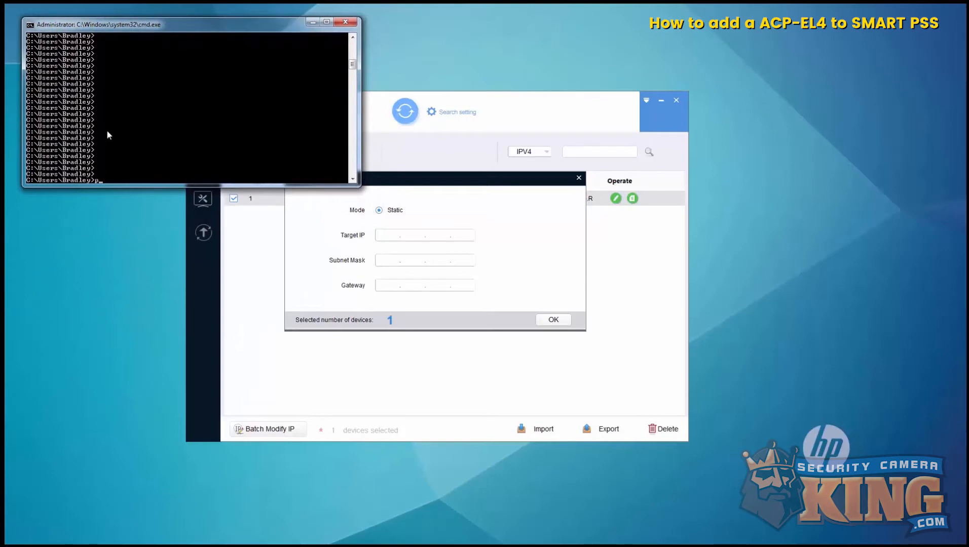
{"action": "type", "text": "ing 192.168"}
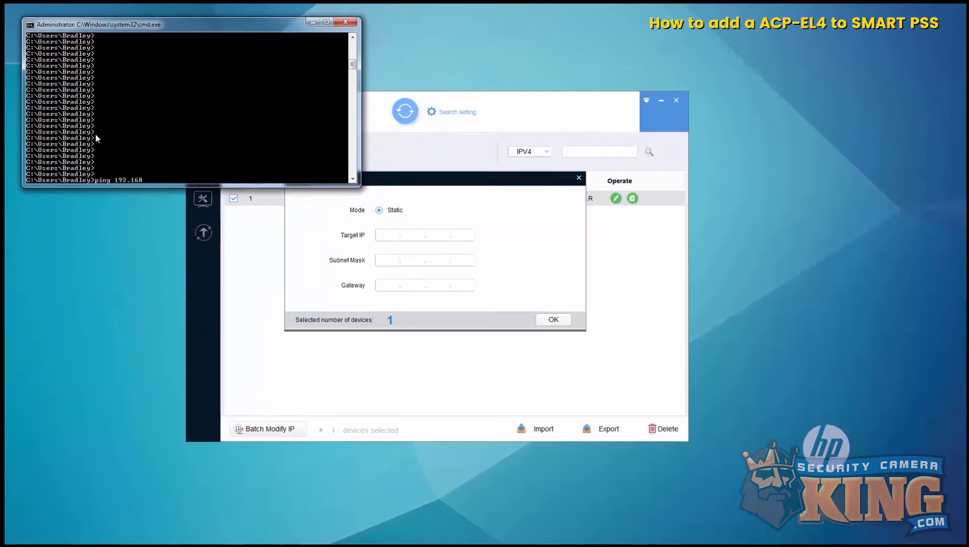
{"action": "type", "text": ".1.171 -t"}
{"action": "key", "text": "Return"}
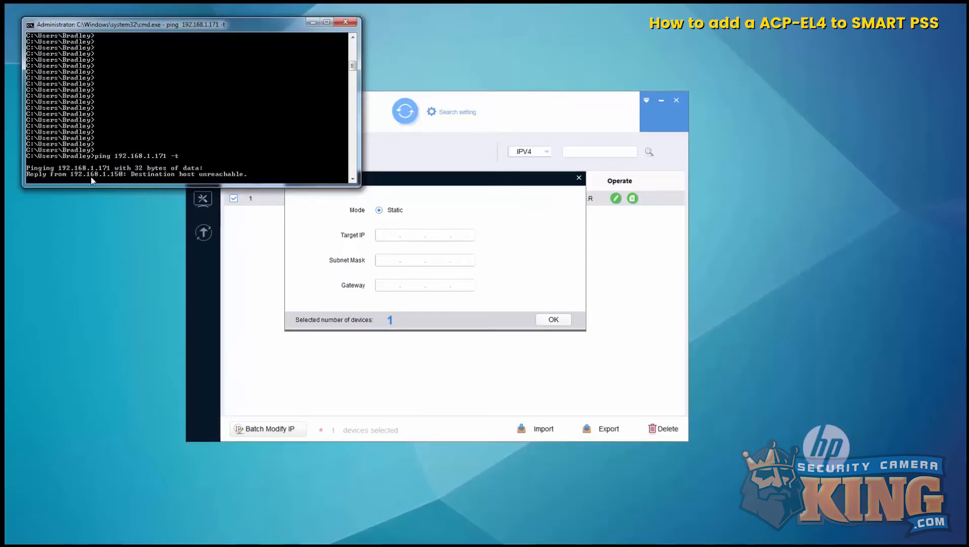
- Apply IP 192.168.1.171, mask 255.255.255.0 and gateway 192.168.1.1 to the controller
{"action": "left_click", "coordinate": [388, 236]}
{"action": "type", "text": "192."}
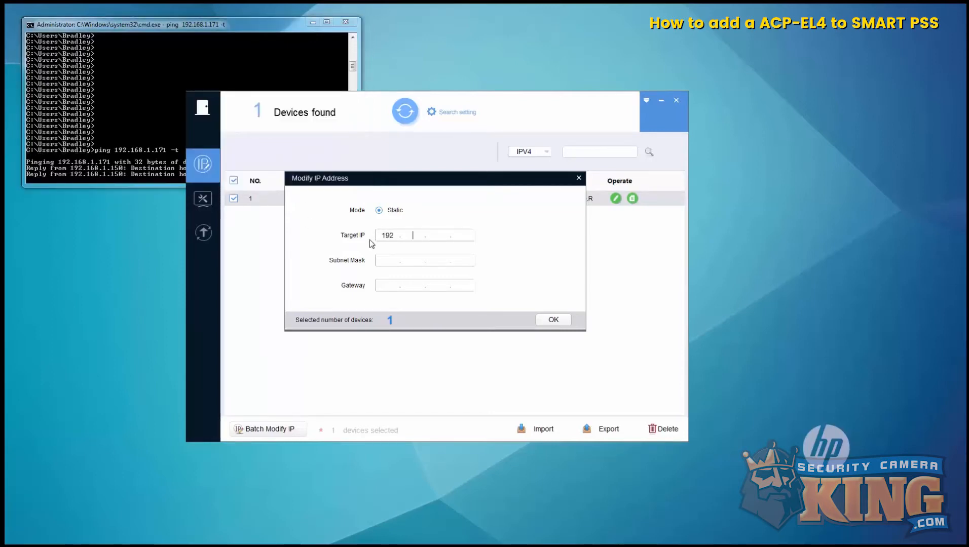
{"action": "type", "text": "168.1"}
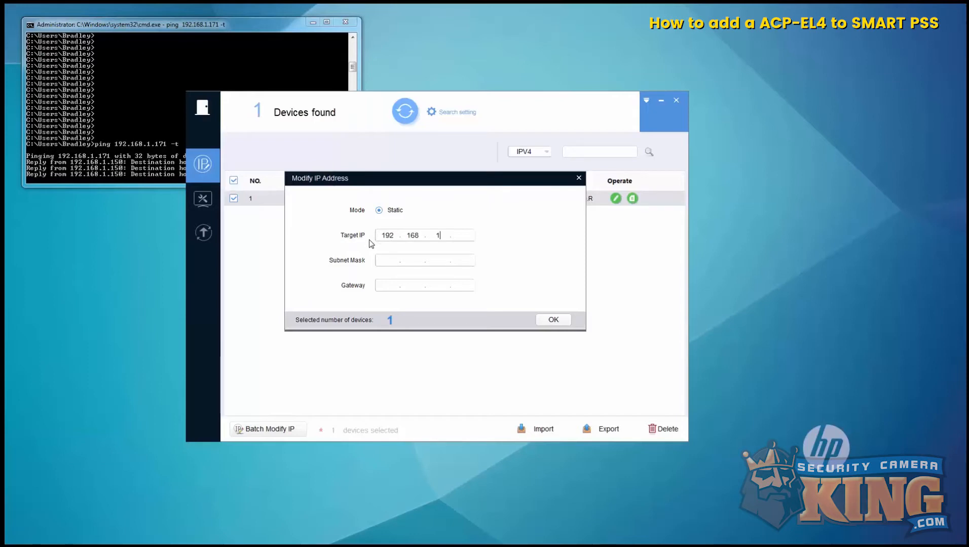
{"action": "type", "text": ".171"}
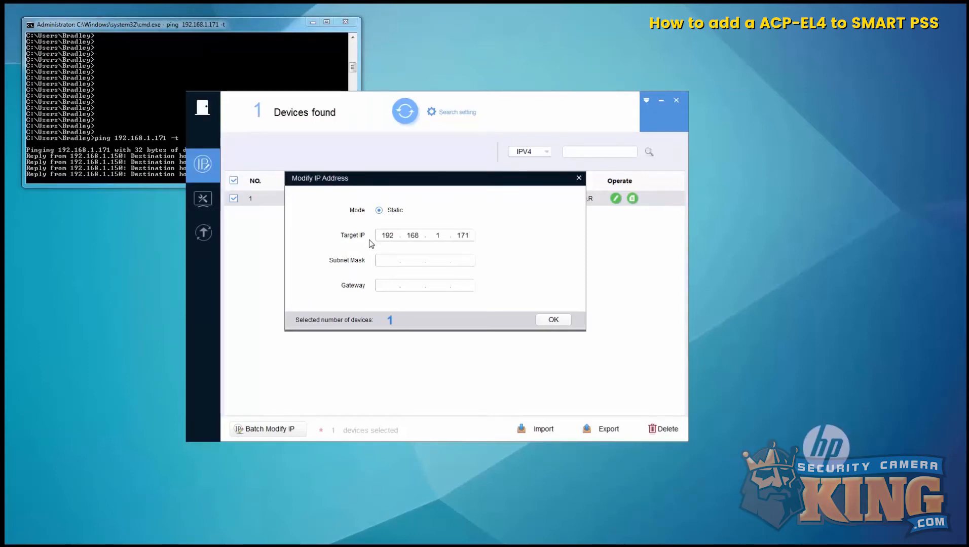
{"action": "left_click", "coordinate": [381, 260]}
{"action": "type", "text": "255.255.255.0"}
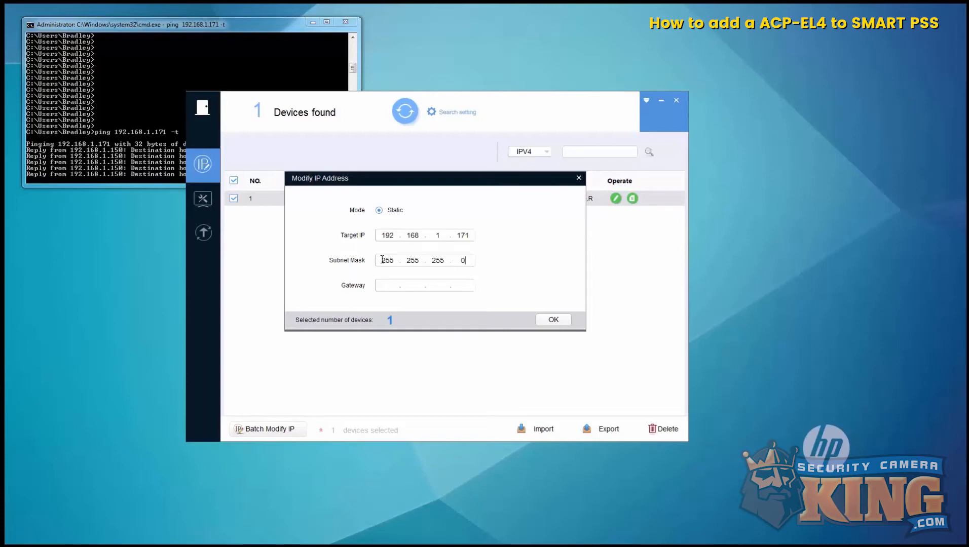
{"action": "left_click", "coordinate": [383, 284]}
{"action": "type", "text": "192.1"}
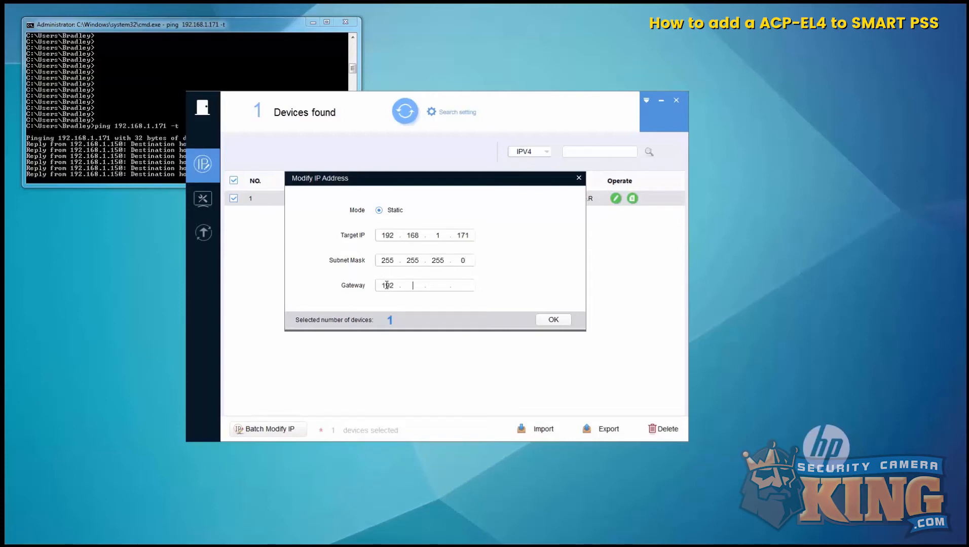
{"action": "type", "text": "68.1.1"}
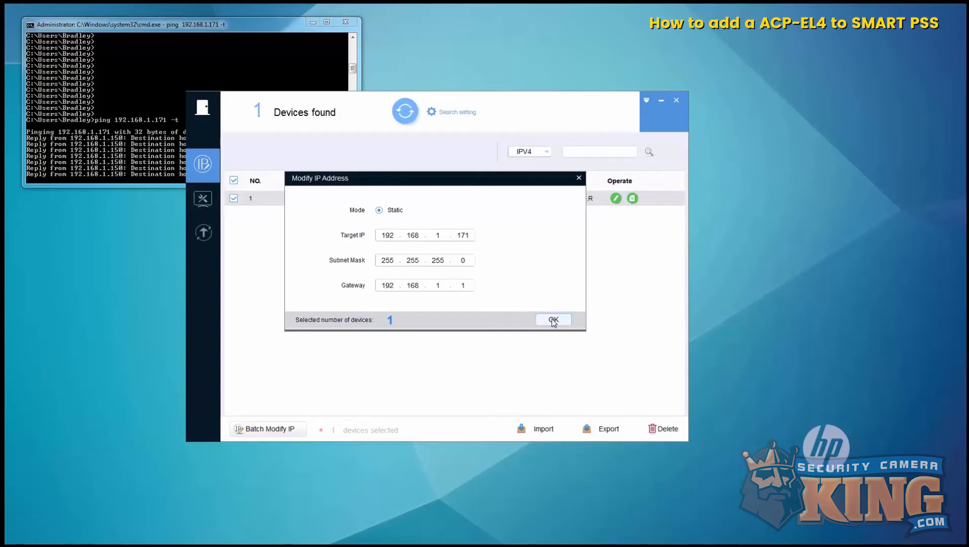
{"action": "left_click", "coordinate": [553, 320]}
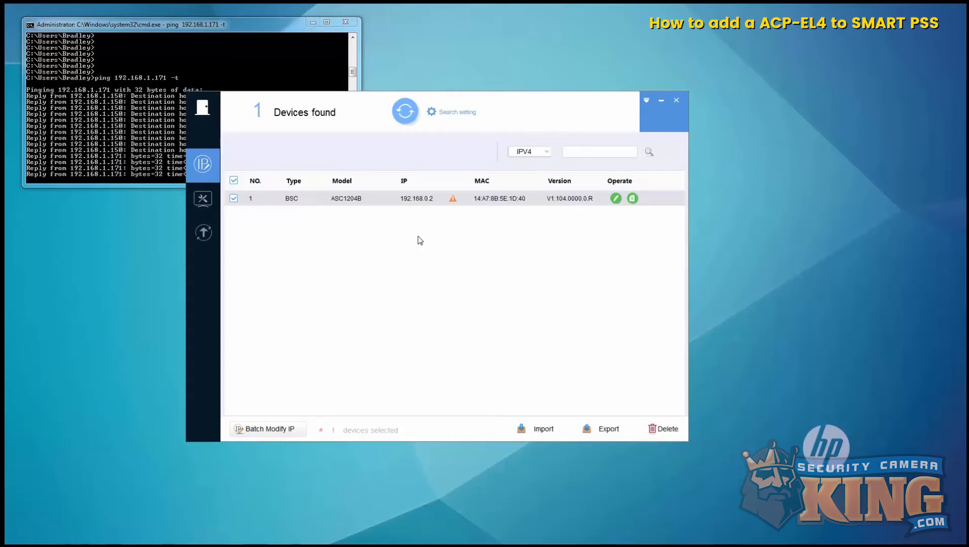
- Check the ping now gets replies and refresh the list to show 192.168.1.171
{"action": "left_click", "coordinate": [151, 168]}
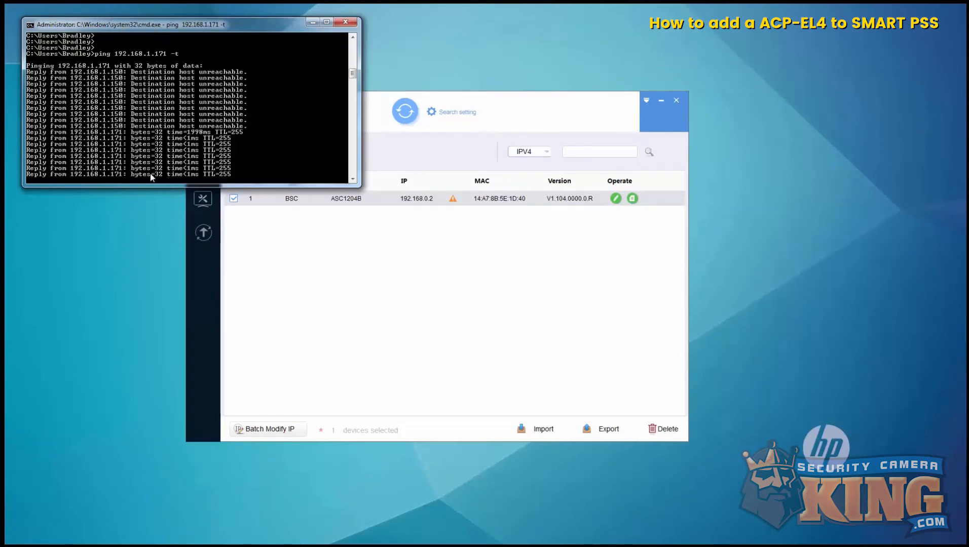
{"action": "left_click", "coordinate": [428, 269]}
{"action": "left_click", "coordinate": [405, 113]}
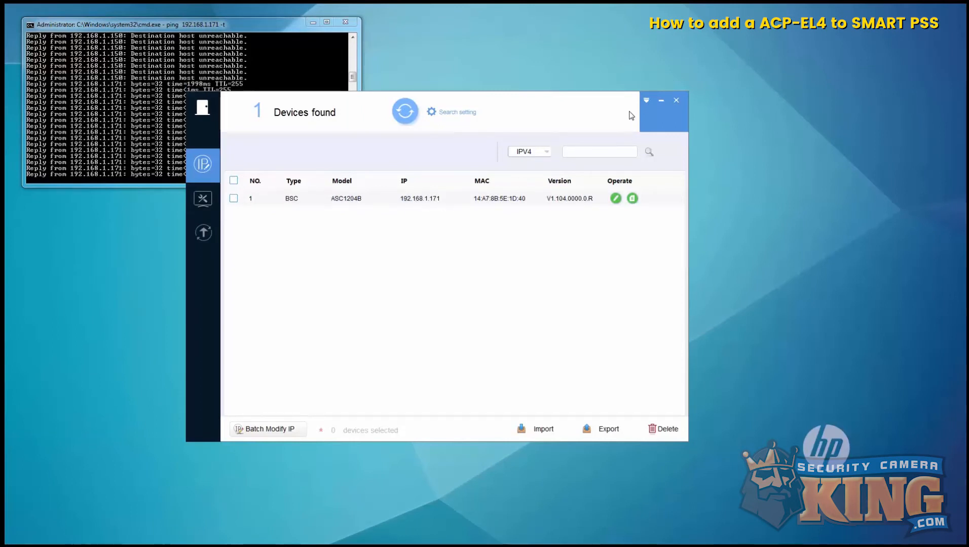
- Auto-search in SMART PSS Devices and add the ASC1204B at 192.168.1.171 with its device login
{"action": "left_click", "coordinate": [661, 103]}
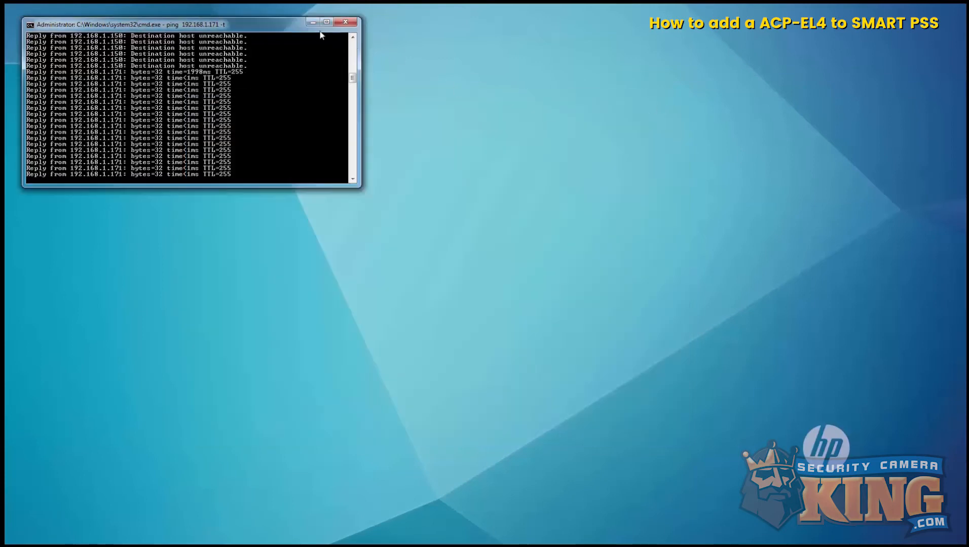
{"action": "left_click", "coordinate": [310, 23]}
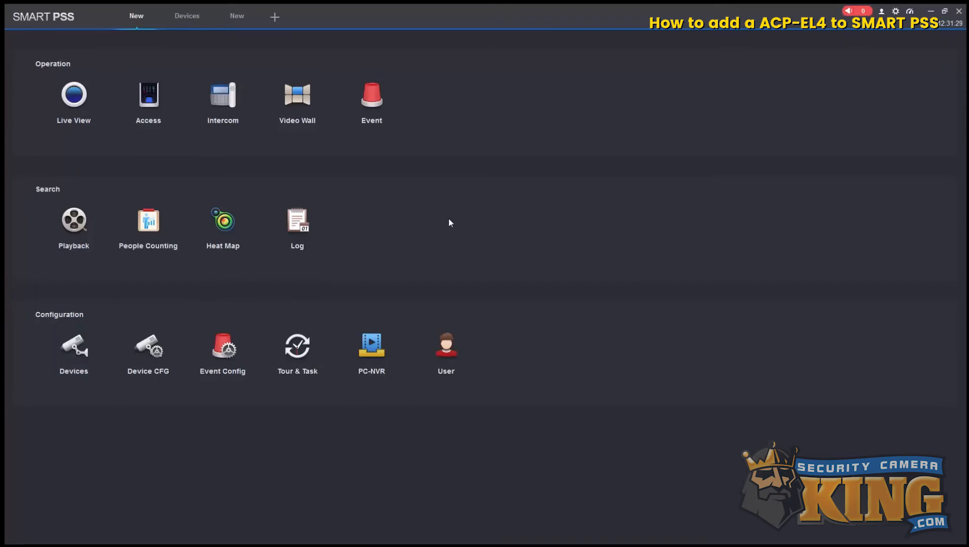
{"action": "left_click", "coordinate": [74, 350]}
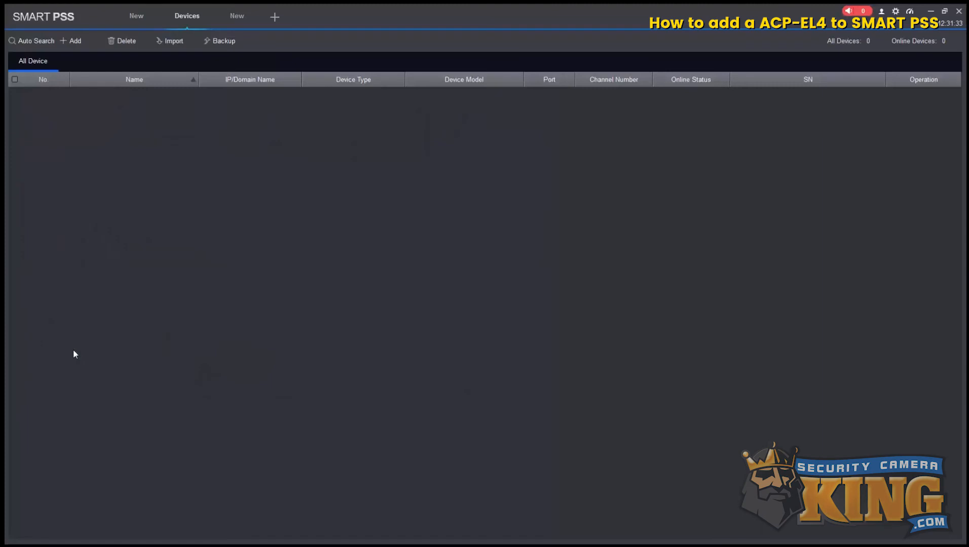
{"action": "left_click", "coordinate": [29, 41]}
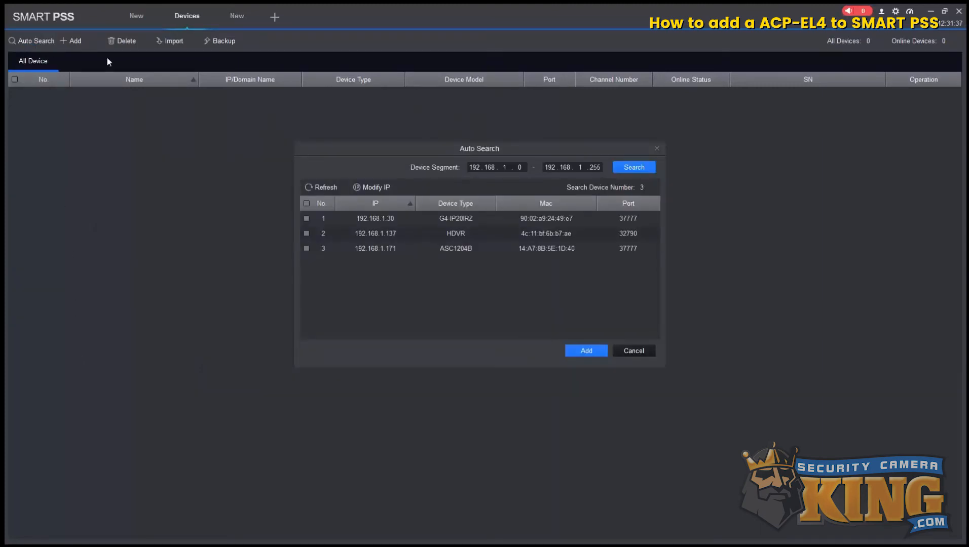
{"action": "left_click", "coordinate": [352, 248]}
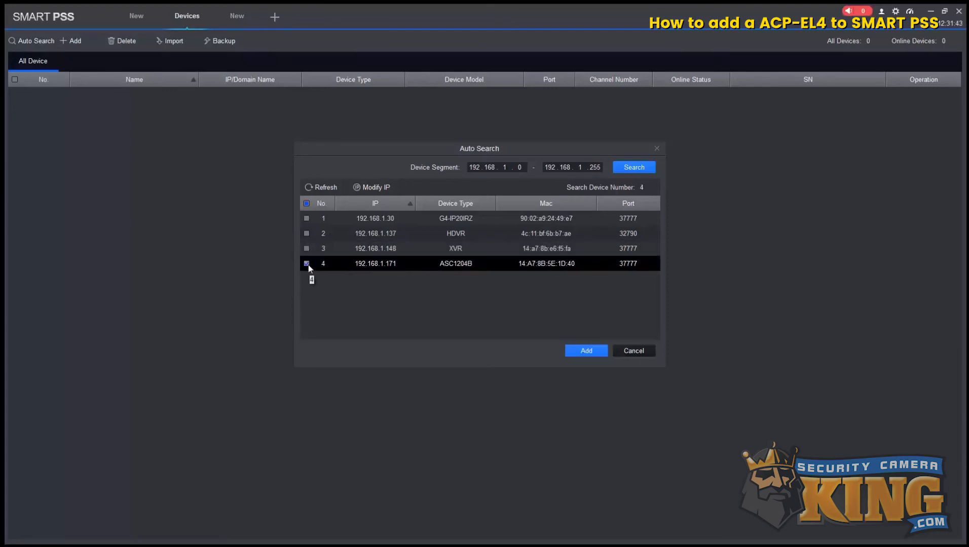
{"action": "left_click", "coordinate": [586, 349]}
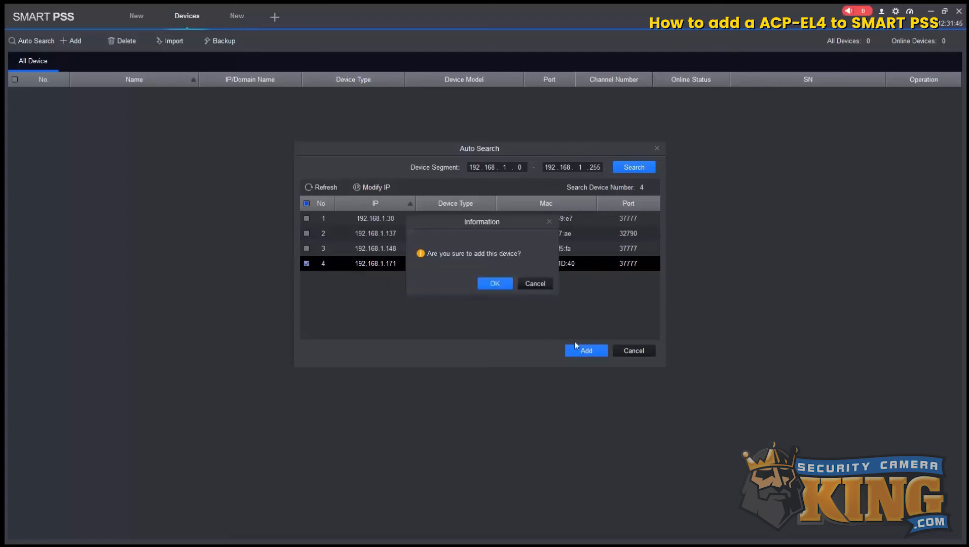
{"action": "left_click", "coordinate": [494, 284]}
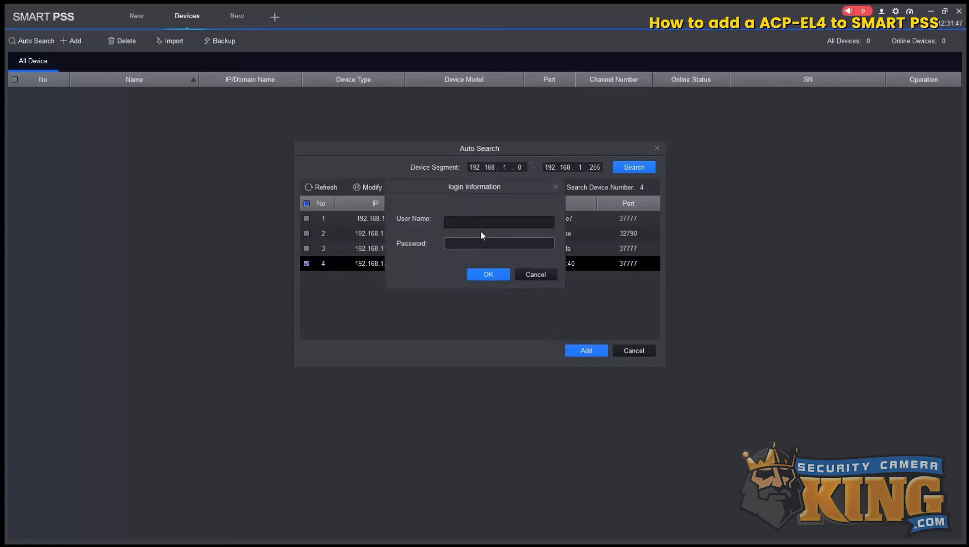
{"action": "type", "text": "admin"}
{"action": "key", "text": "Tab"}
{"action": "type", "text": "******"}
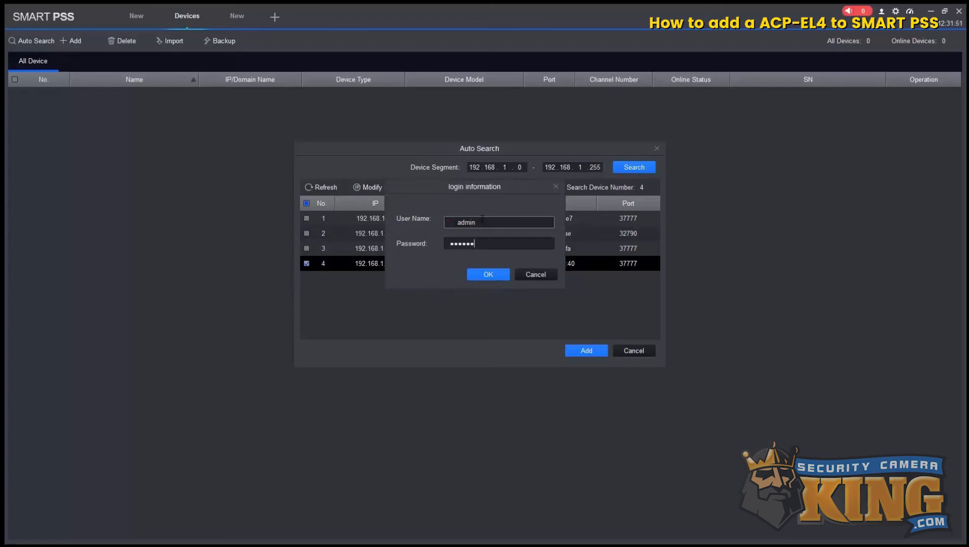
{"action": "left_click", "coordinate": [488, 273]}
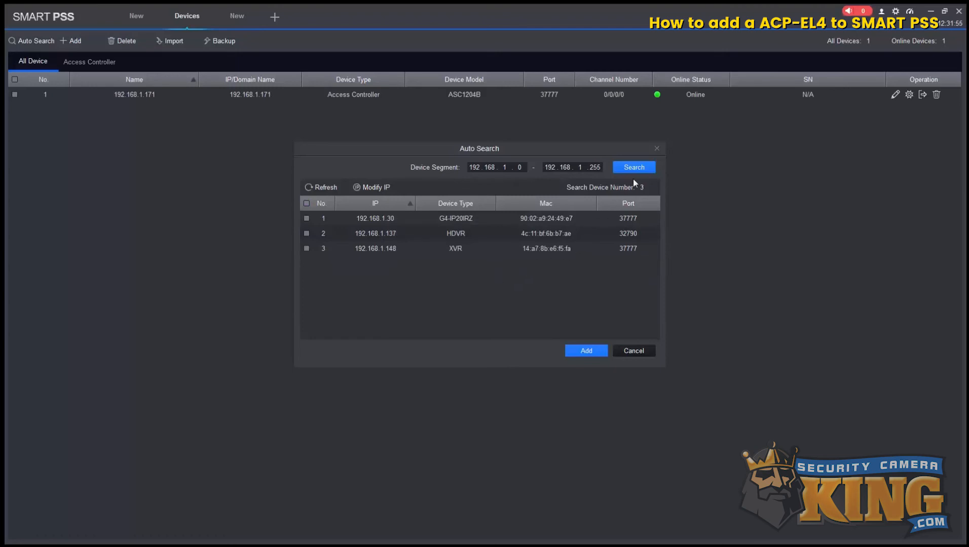
- Delete the added controller, leaving 0 devices, and open the Manual Add form
{"action": "left_click", "coordinate": [657, 148]}
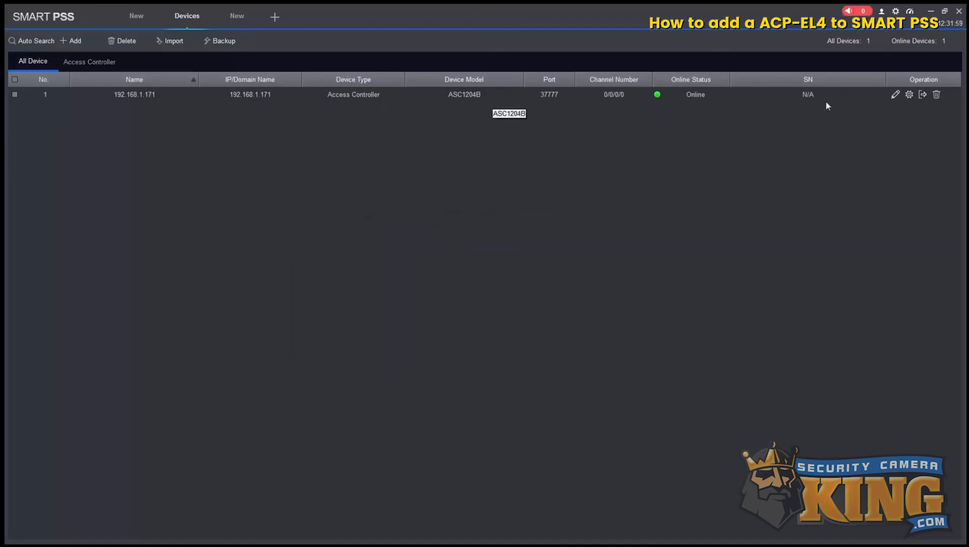
{"action": "left_click", "coordinate": [937, 95]}
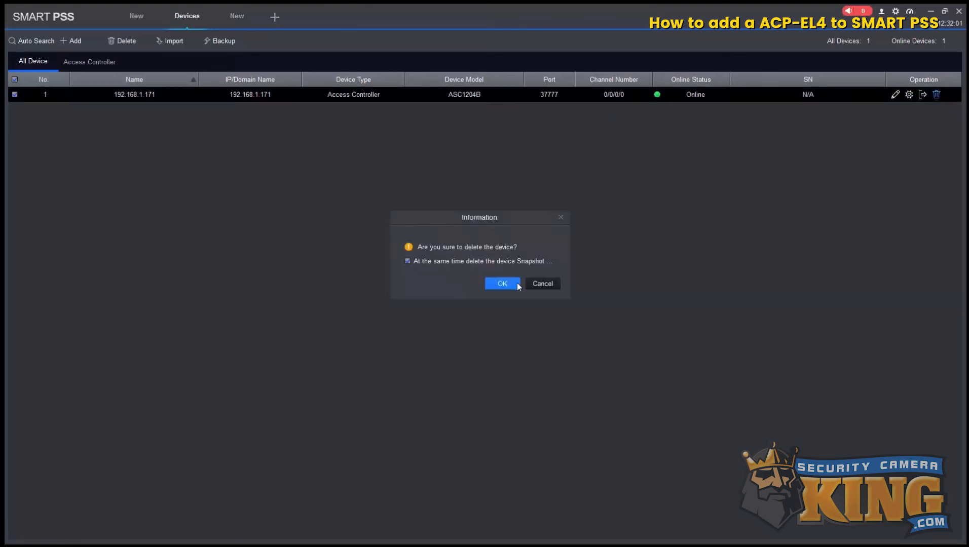
{"action": "left_click", "coordinate": [515, 284]}
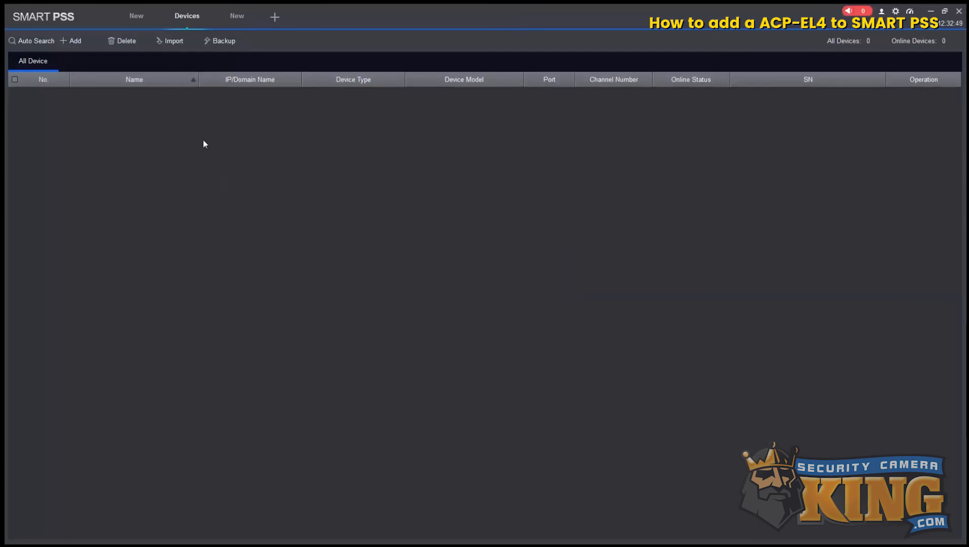
{"action": "left_click", "coordinate": [72, 44]}
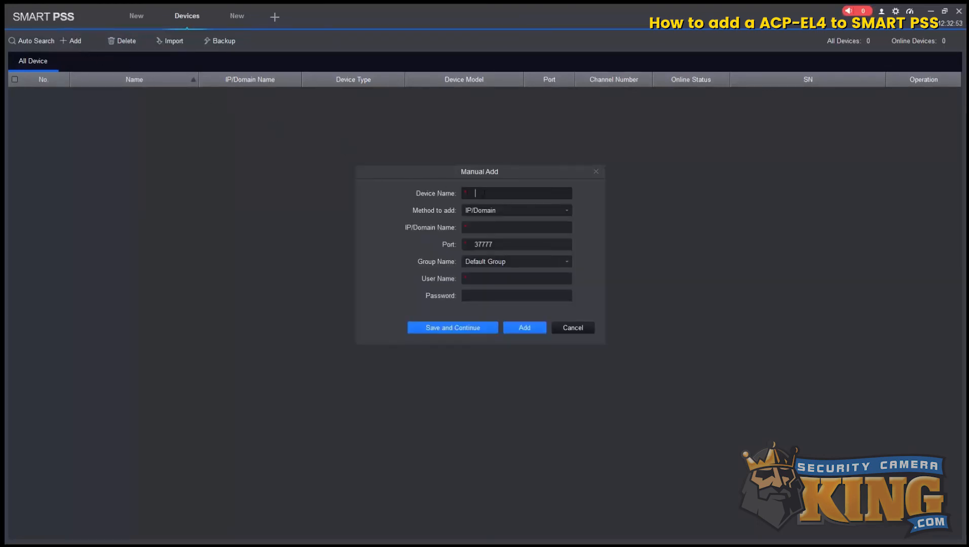
- Manually add the controller as 'Access Control' at 192.168.1.171 with its login username and password
{"action": "type", "text": "Access Control"}
{"action": "left_click", "coordinate": [471, 227]}
{"action": "type", "text": "192.168.1.171"}
{"action": "left_click", "coordinate": [497, 276]}
{"action": "type", "text": "admin"}
{"action": "key", "text": "Tab"}
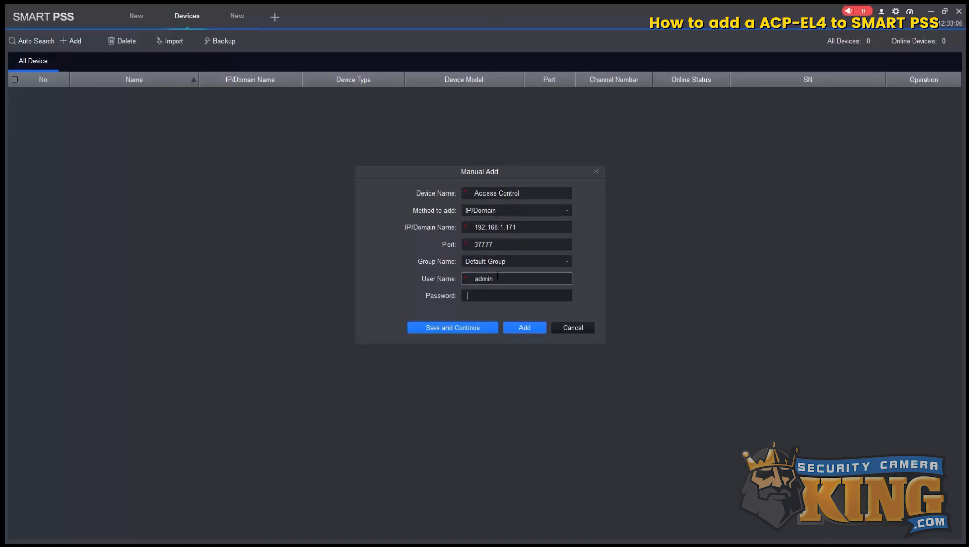
{"action": "type", "text": "ad"}
{"action": "key", "text": "BackSpace"}
{"action": "key", "text": "BackSpace"}
{"action": "left_click", "coordinate": [522, 329]}
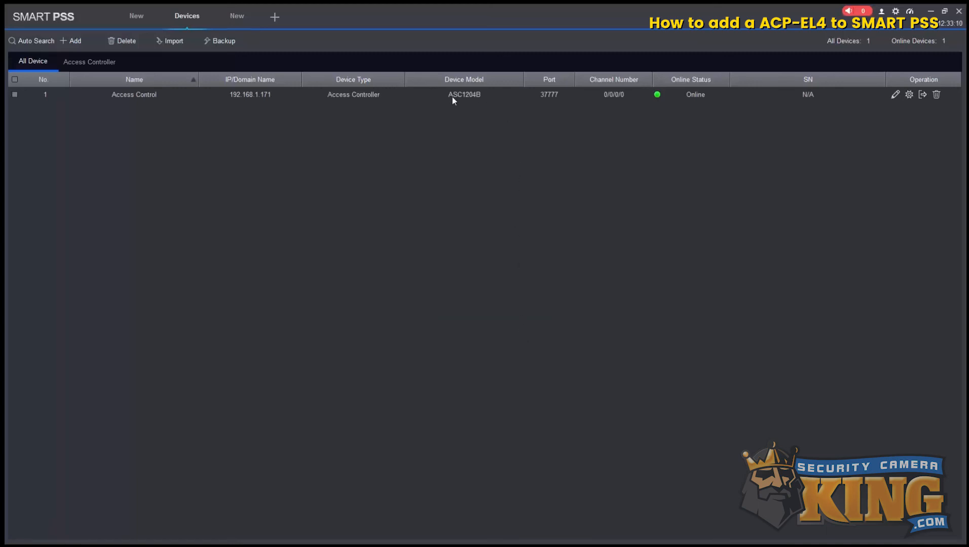